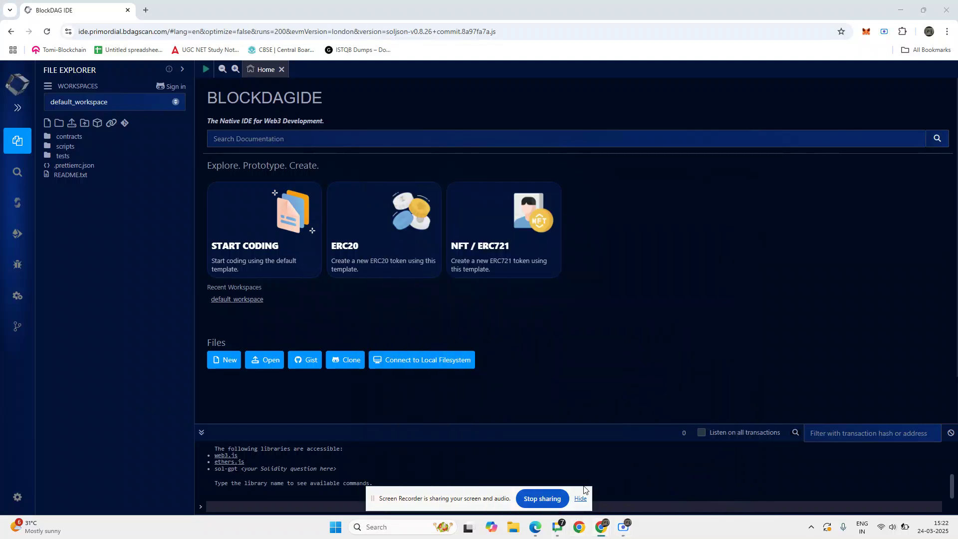
Hide the screen-sharing bar and open MetaMask to check the 11.9872 BDAG balance
left_click(580, 498)
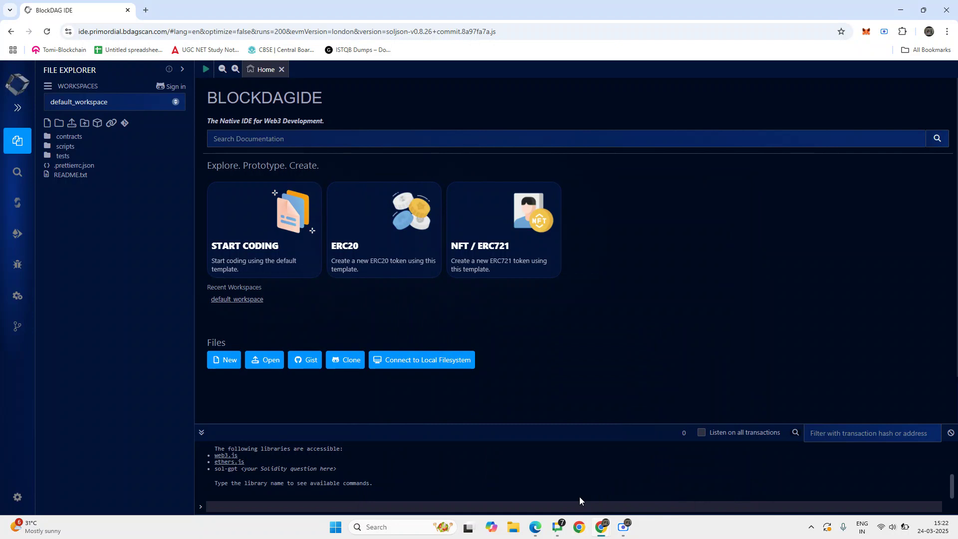
left_click(866, 32)
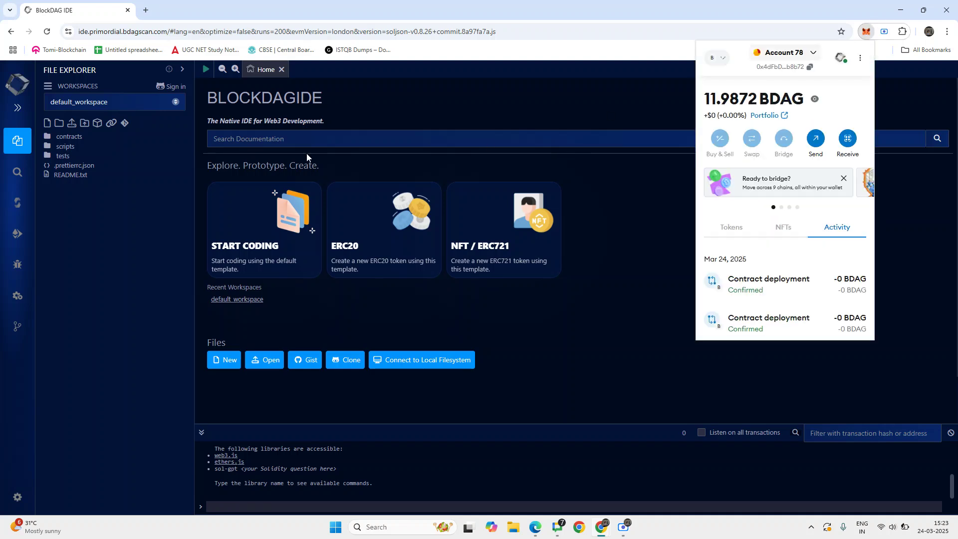
Create a new workspace file named Testtoken.sol
left_click(48, 124)
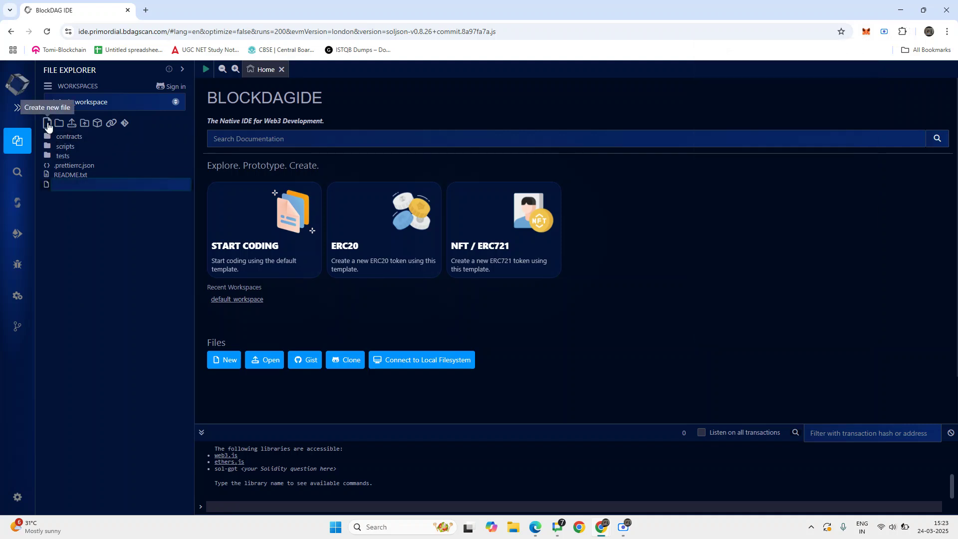
type("Tes")
type("t")
type("token")
key("Return")
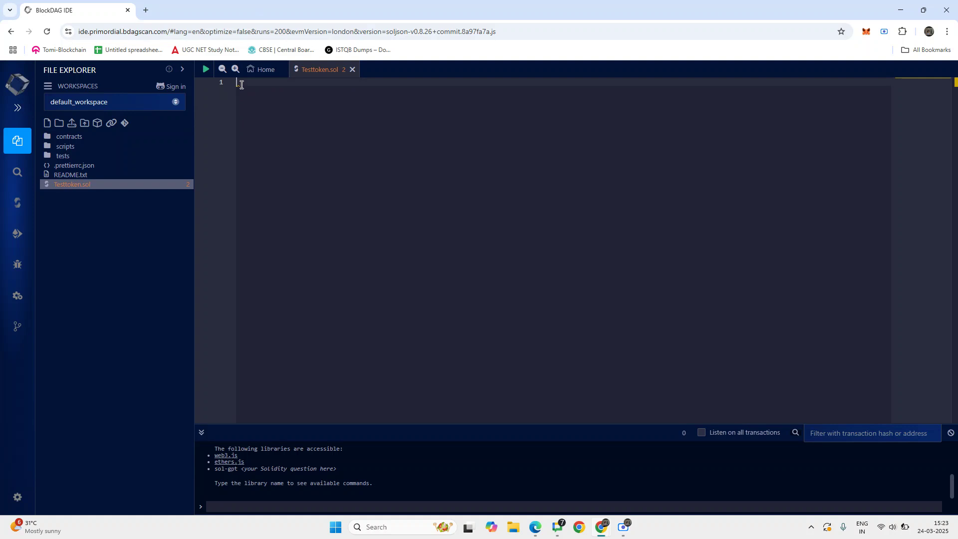
Paste the ERC20 MyToken contract code, importing OpenZeppelin ERC20 and ERC20Permit, into Testtoken.sol
key("ctrl+v")
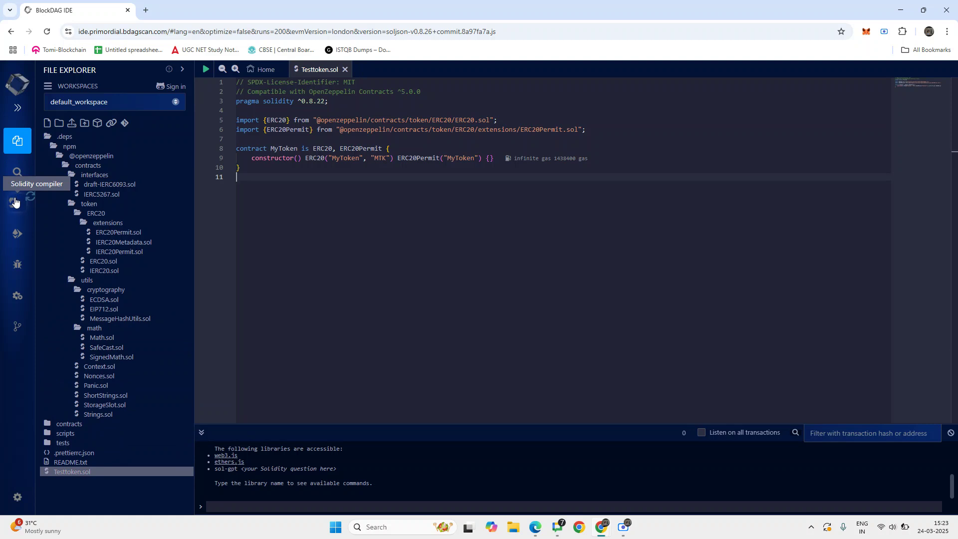
Enable auto compile in the Solidity Compiler's advanced configurations and compile Testtoken.sol
left_click(16, 203)
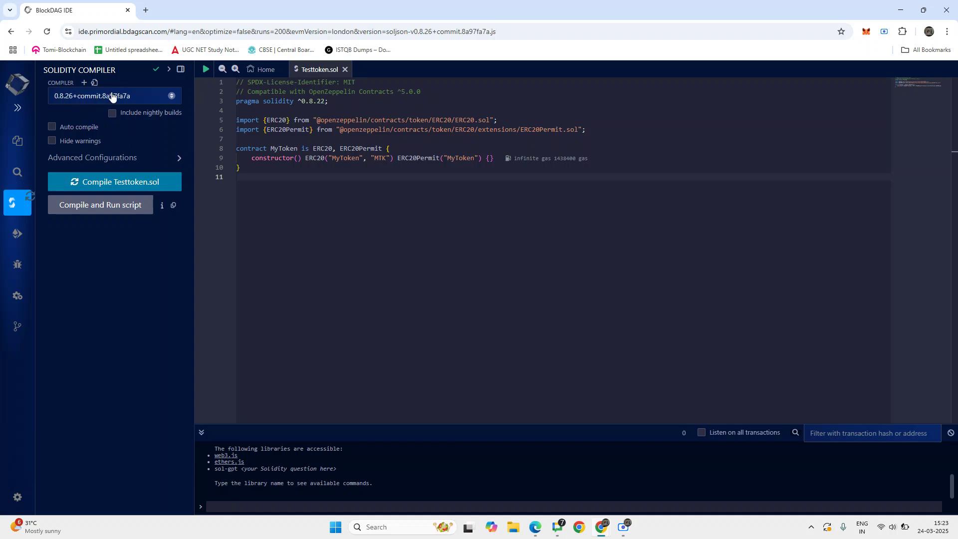
left_click(178, 159)
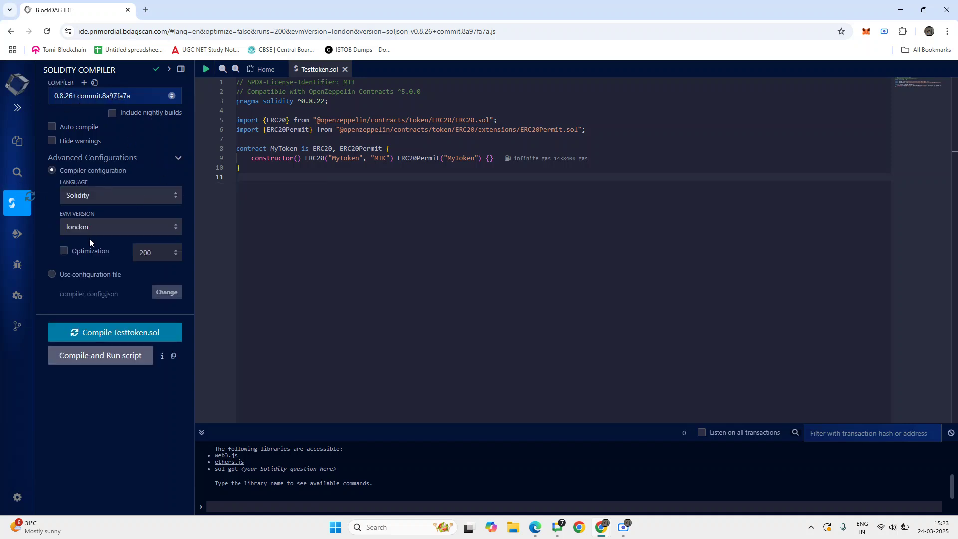
left_click(51, 127)
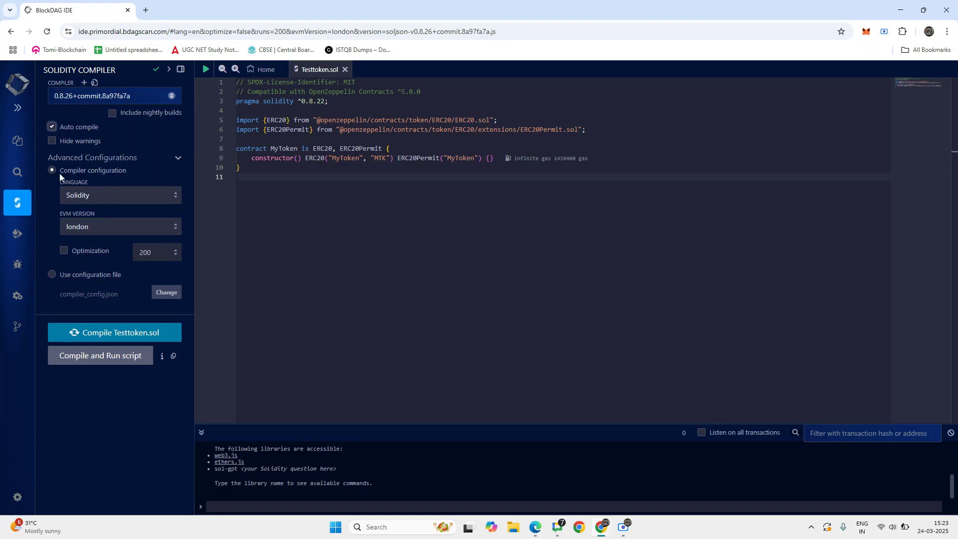
left_click(102, 337)
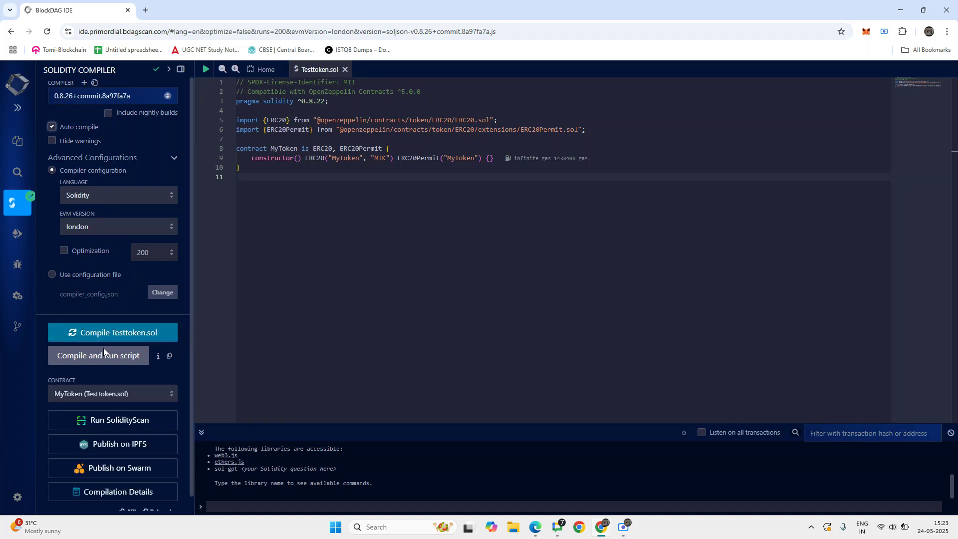
Deploy MyToken using the BlockDag Provider environment
left_click(15, 237)
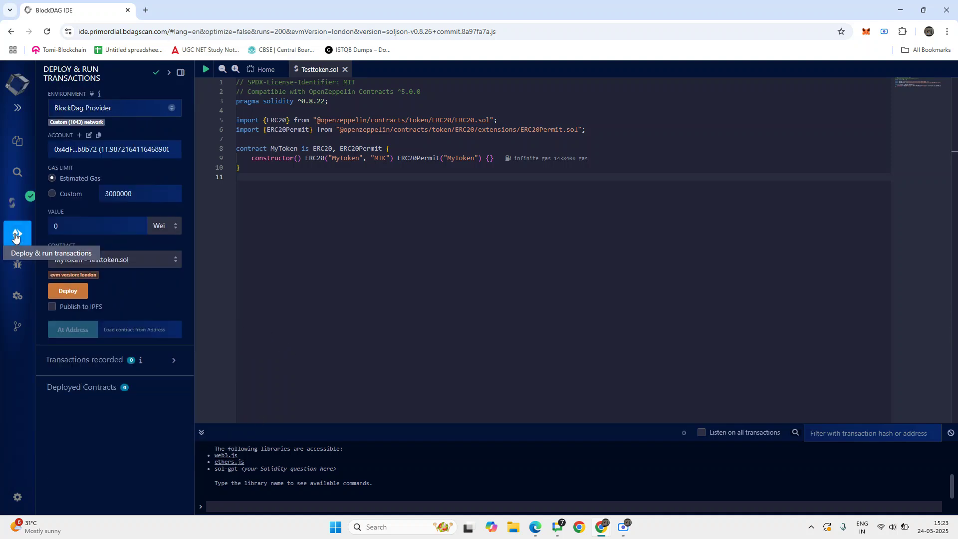
left_click(116, 110)
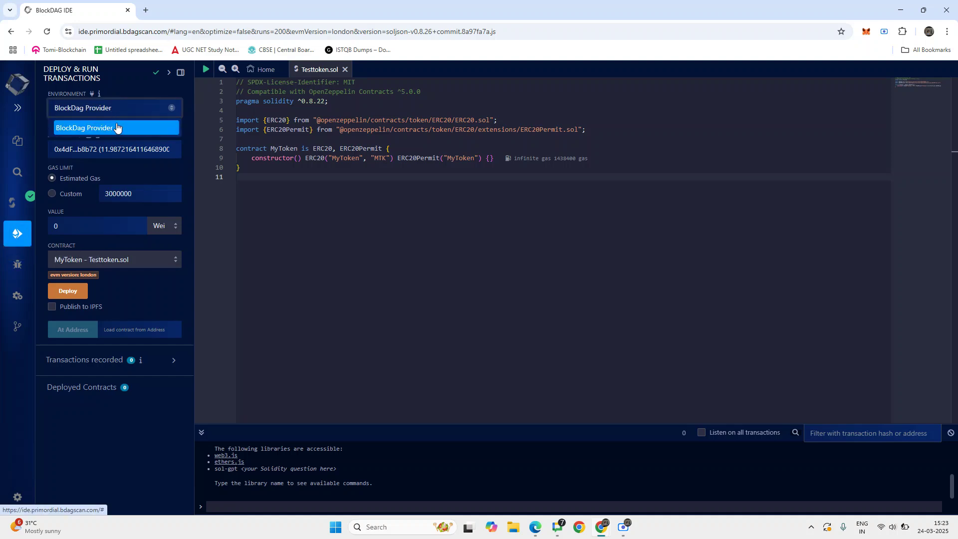
left_click(118, 129)
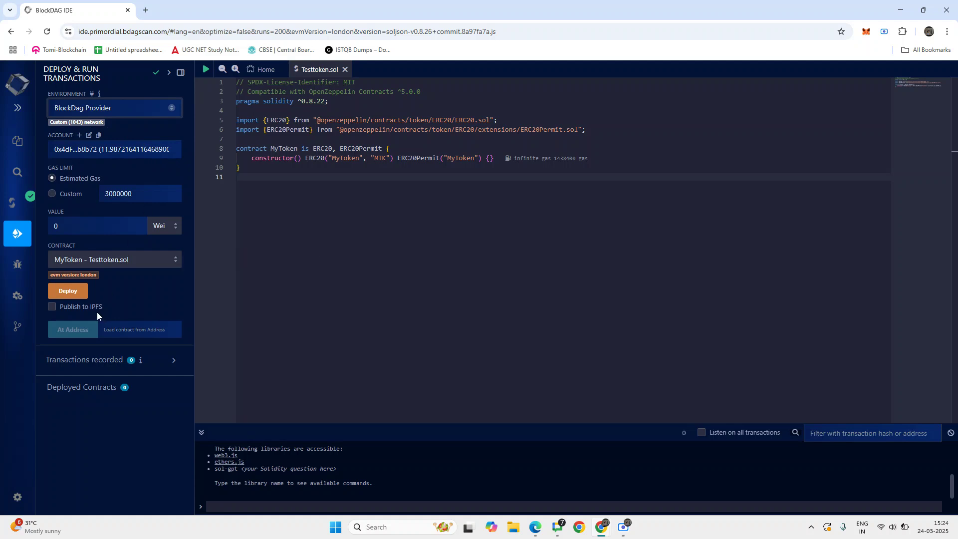
left_click(66, 291)
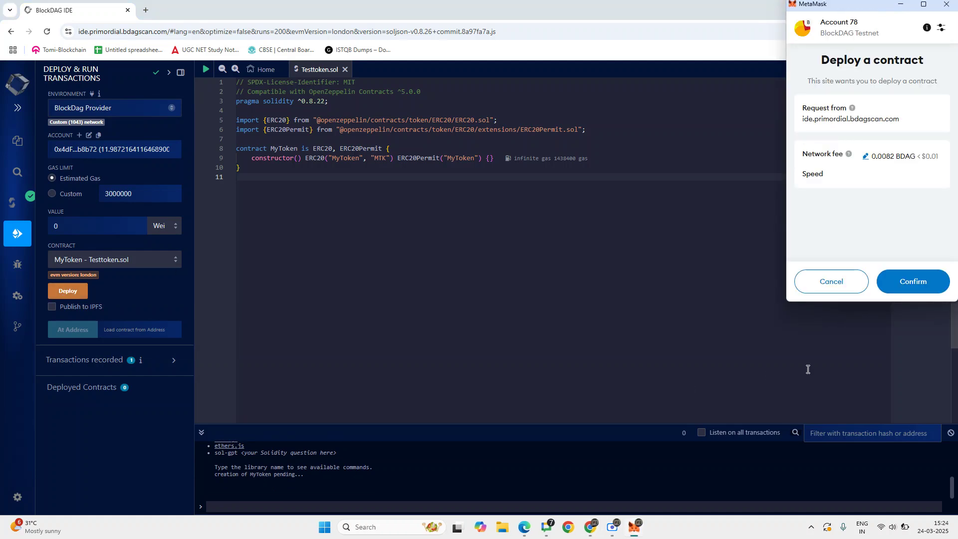
Confirm the MyToken deployment in MetaMask and expand the mined transaction's details
left_click(921, 281)
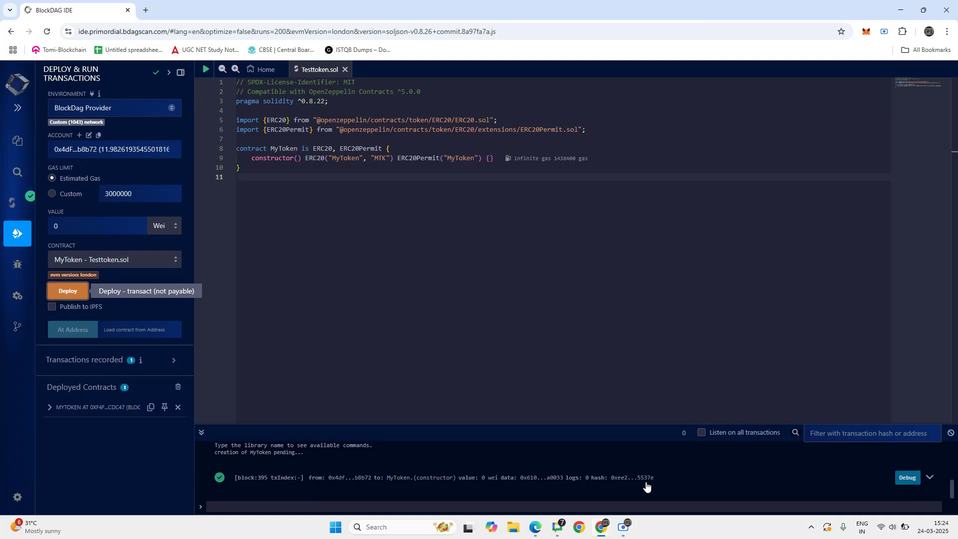
left_click(932, 479)
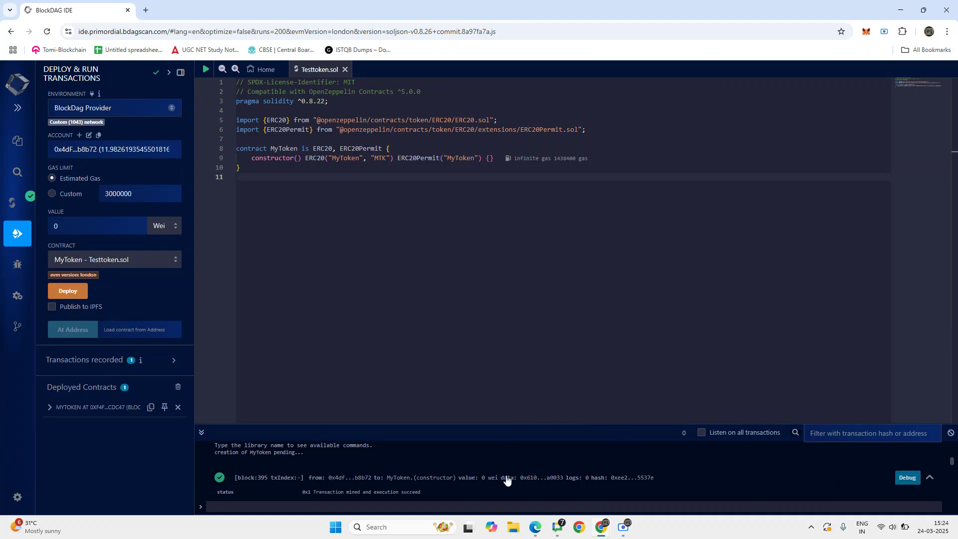
scroll(506, 480, "down", 2)
scroll(499, 479, "down", 2)
scroll(499, 477, "down", 2)
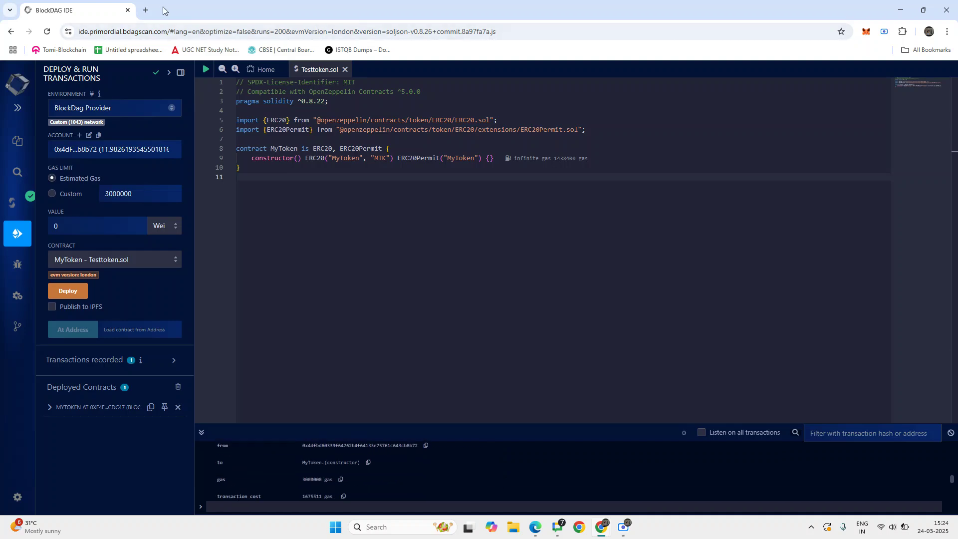
Load the primordial.bdagscan.com contracts page in a new browser tab
left_click(146, 11)
type("ex")
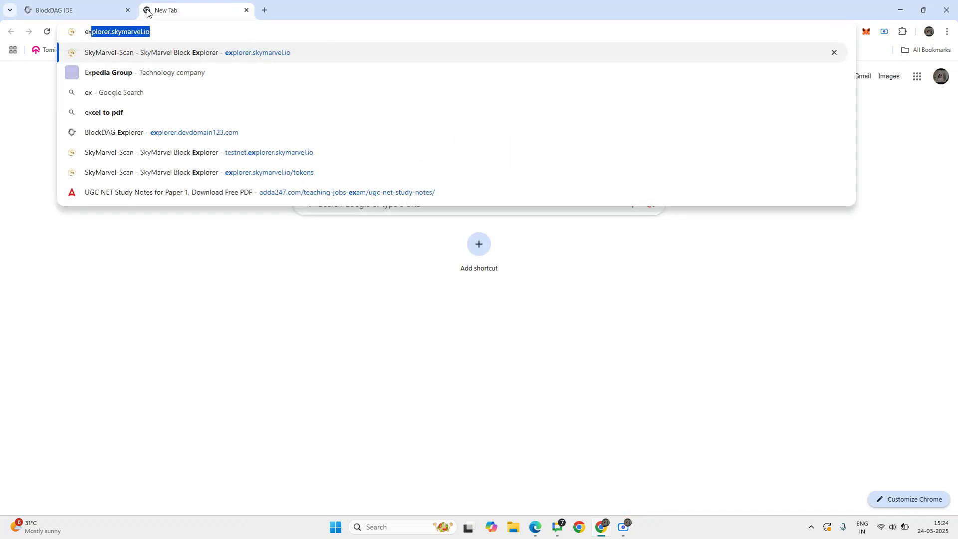
key("BackSpace")
key("BackSpace")
key("BackSpace")
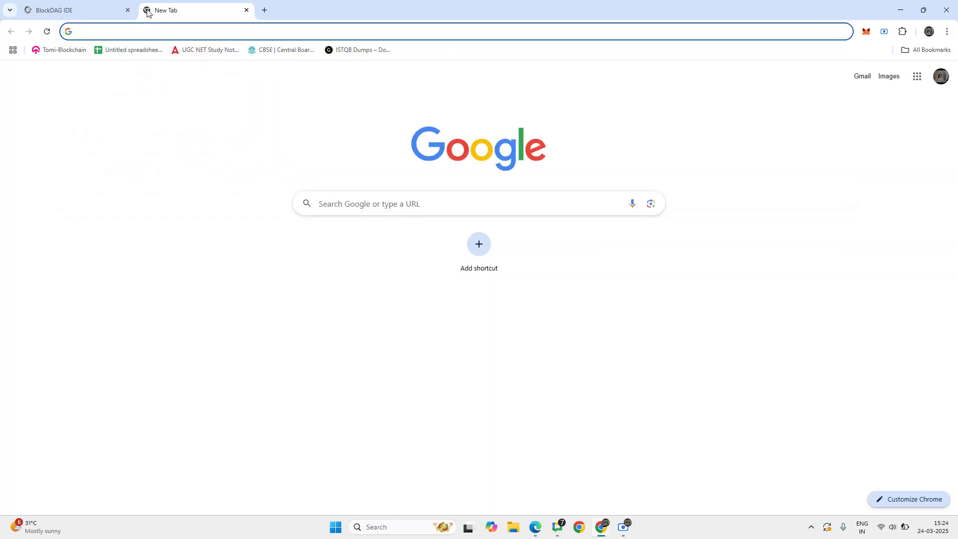
type("pr")
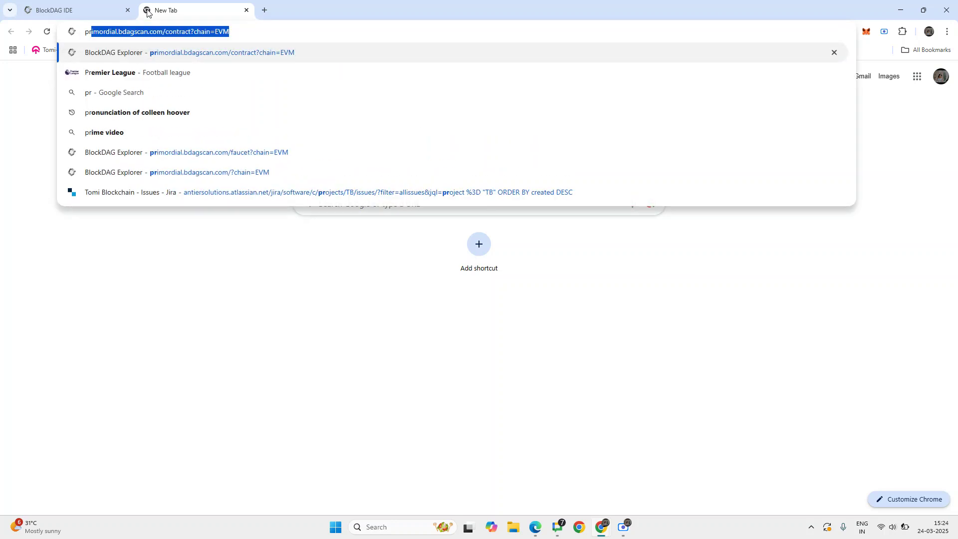
type("i")
key("Return")
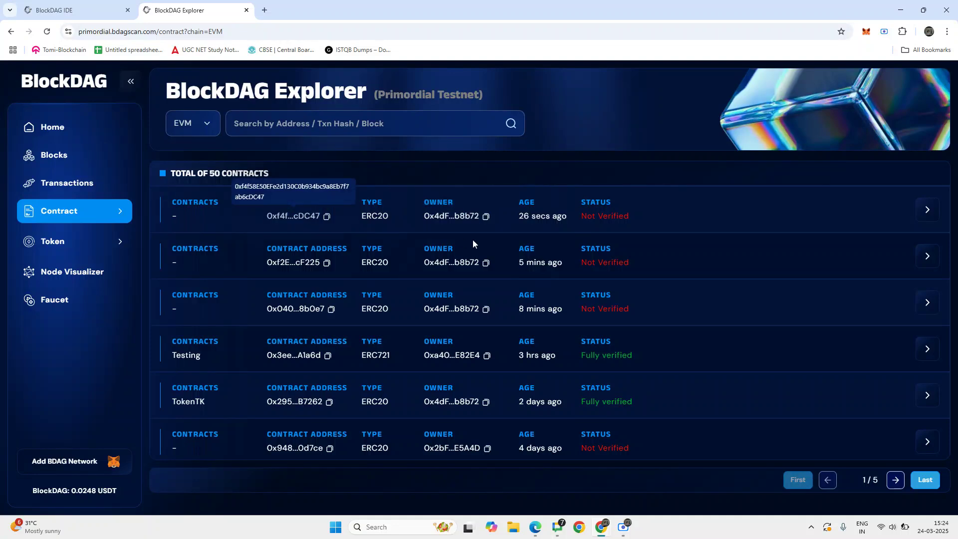
Compare the top listed contract 0xf4f…cDC47 with the IDE's deployed contract address
left_click(96, 10)
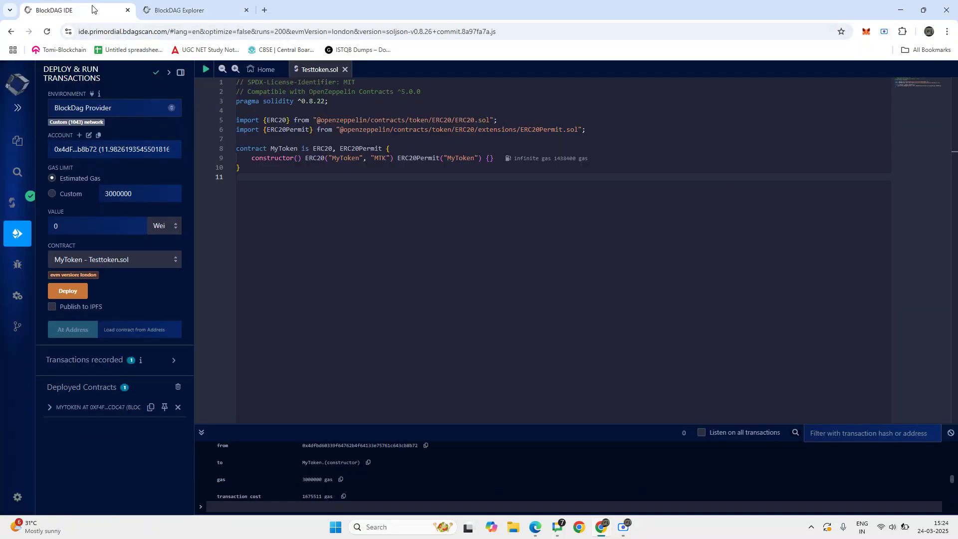
scroll(390, 484, "up", 1)
scroll(427, 473, "up", 1)
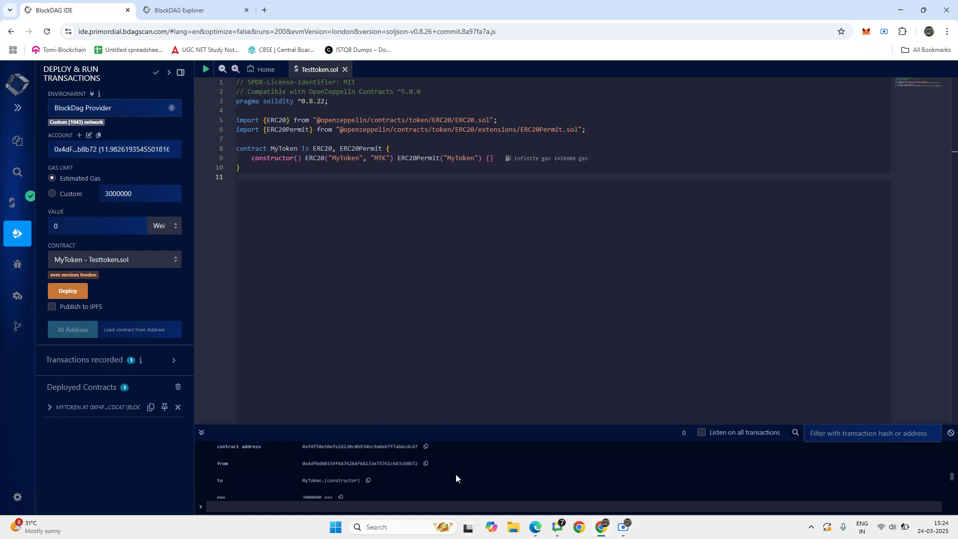
scroll(427, 473, "up", 1)
scroll(427, 474, "up", 1)
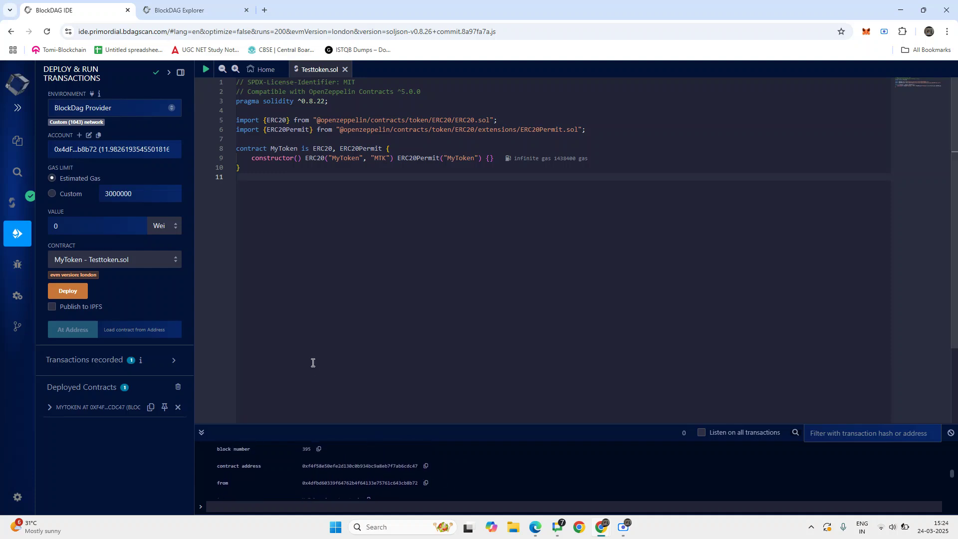
left_click(197, 11)
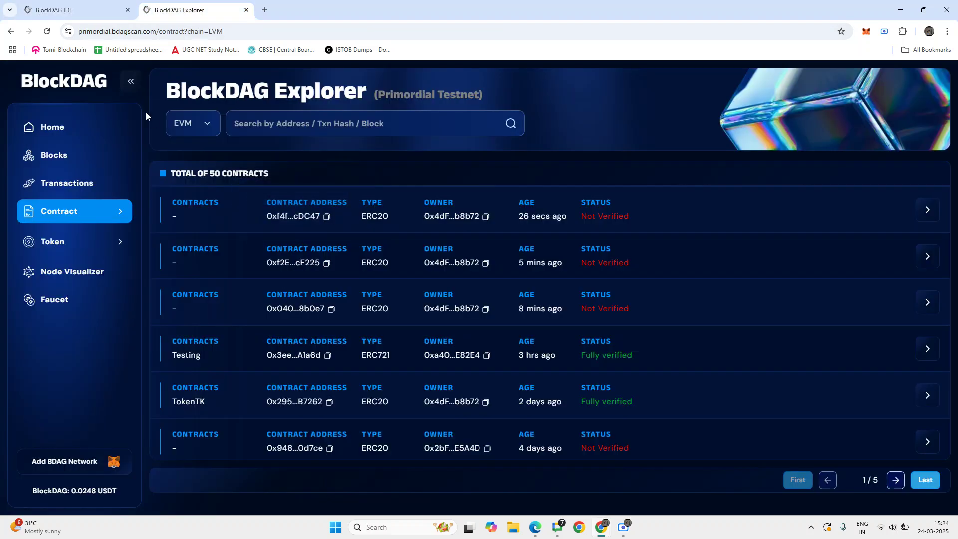
left_click(78, 11)
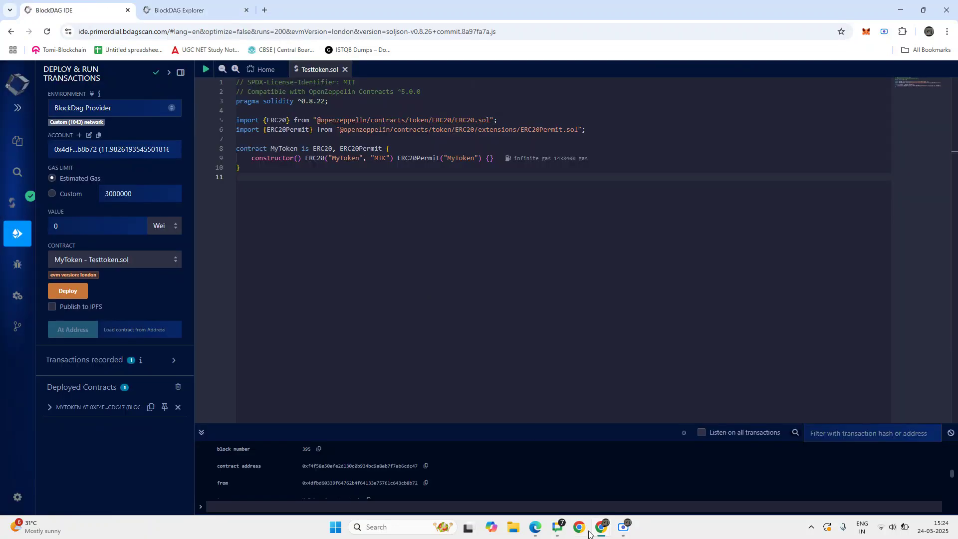
left_click(623, 528)
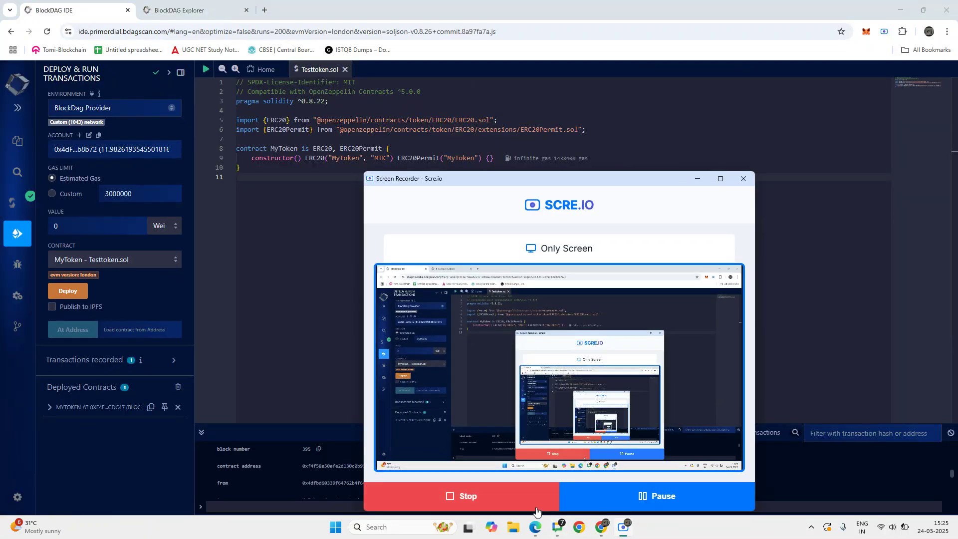